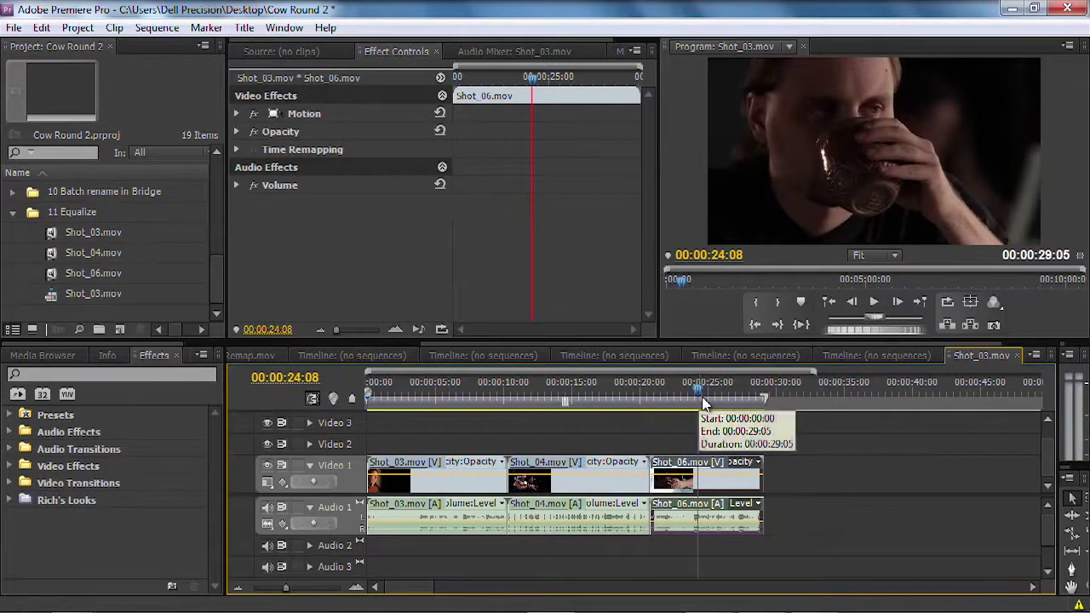
Step: Select the three timeline clips, search 'equ' in Effects, and apply Equalize to them
click(826, 440)
drag(819, 440, 367, 501)
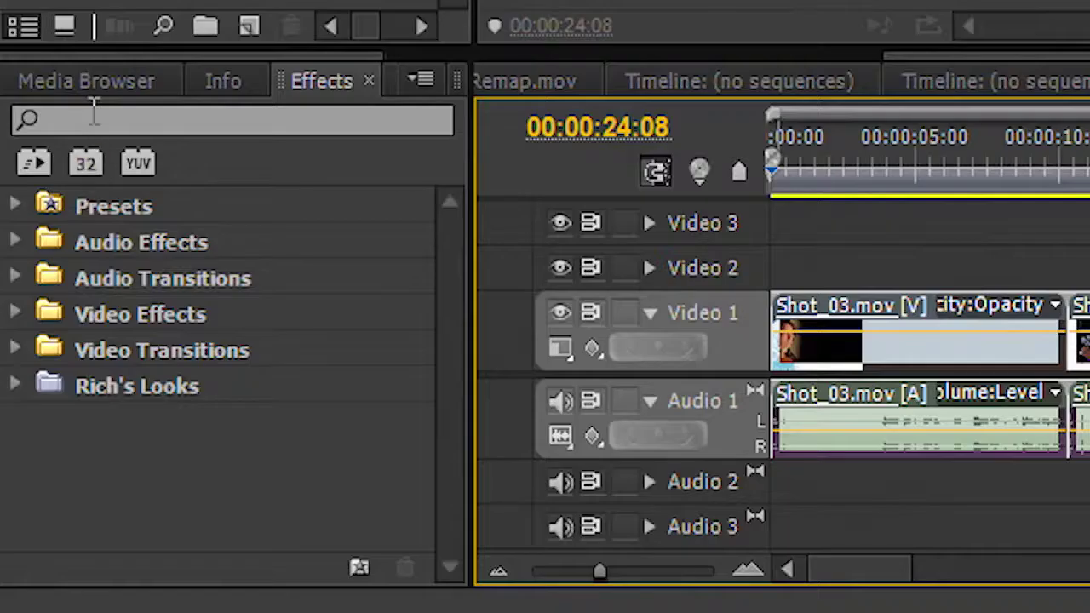
click(85, 124)
text(equalize)
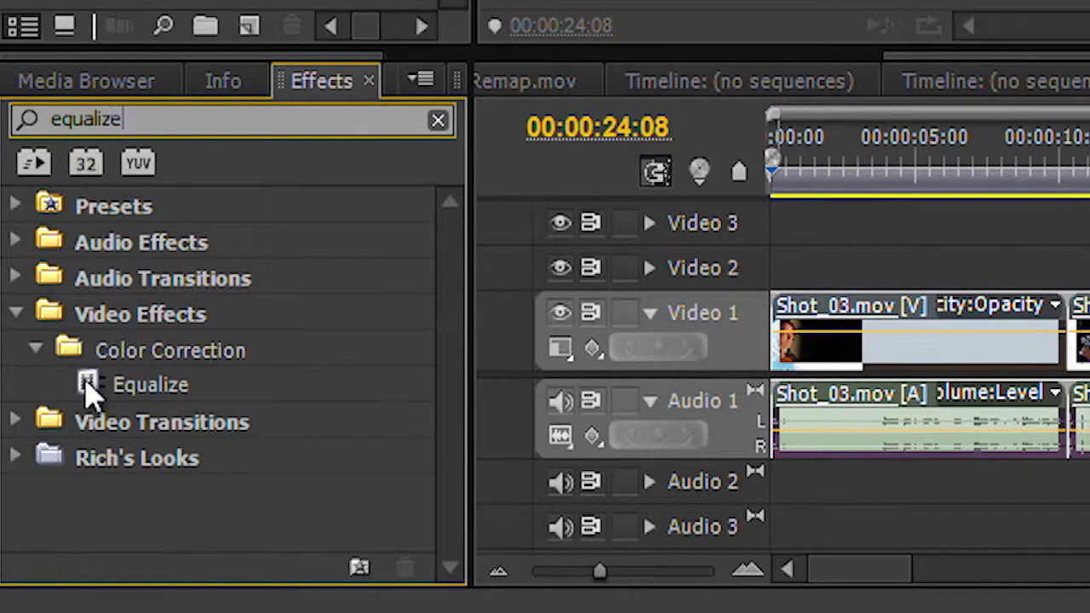
drag(91, 387, 986, 306)
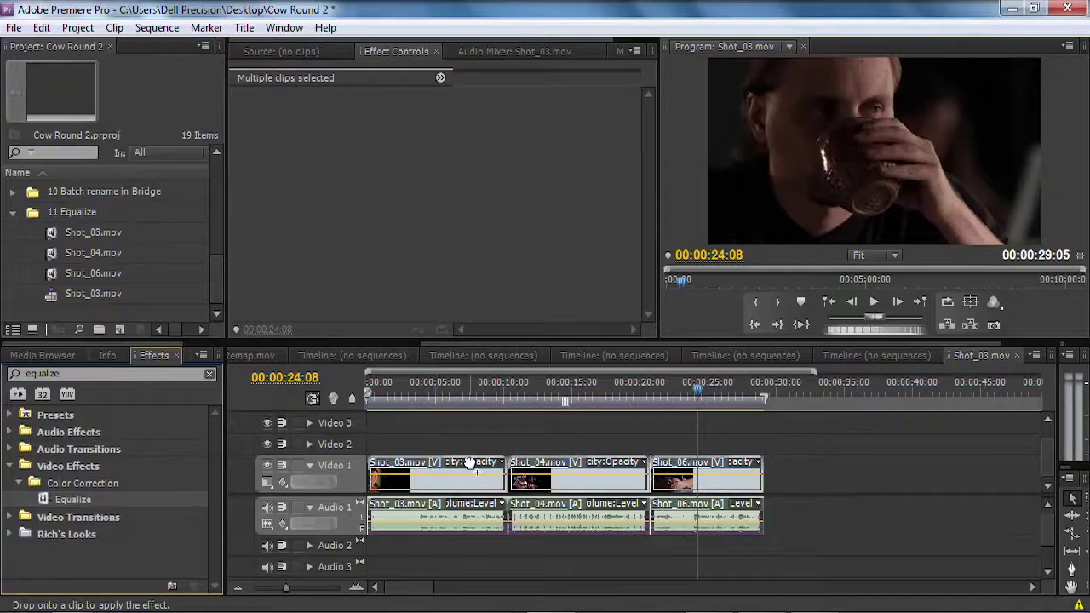
drag(469, 462, 473, 471)
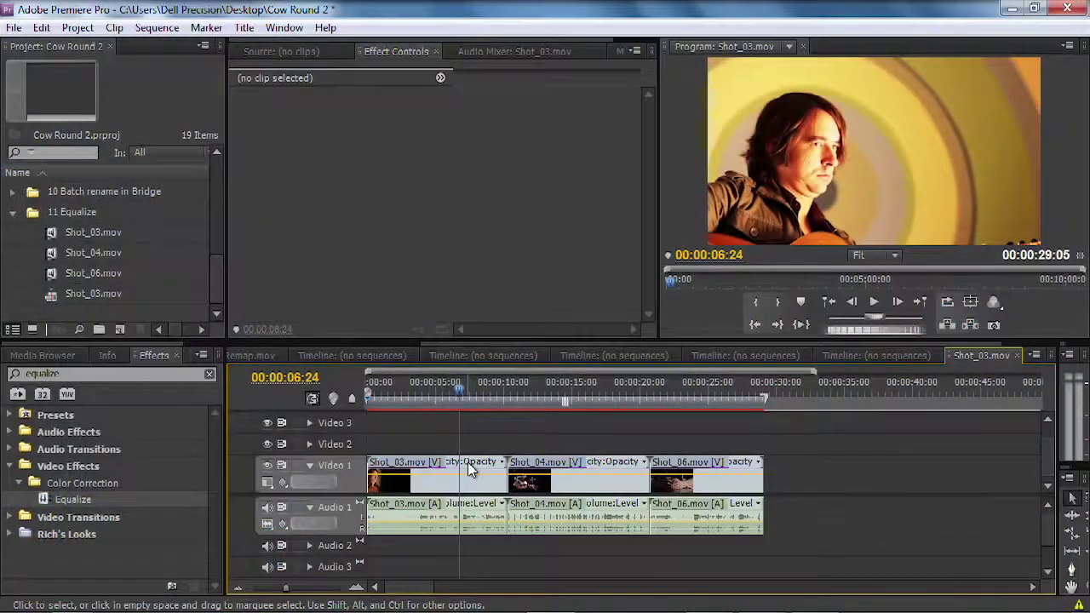
Step: In Shot_03's Effect Controls, expand Equalize and set its mode to RGB
double_click(384, 492)
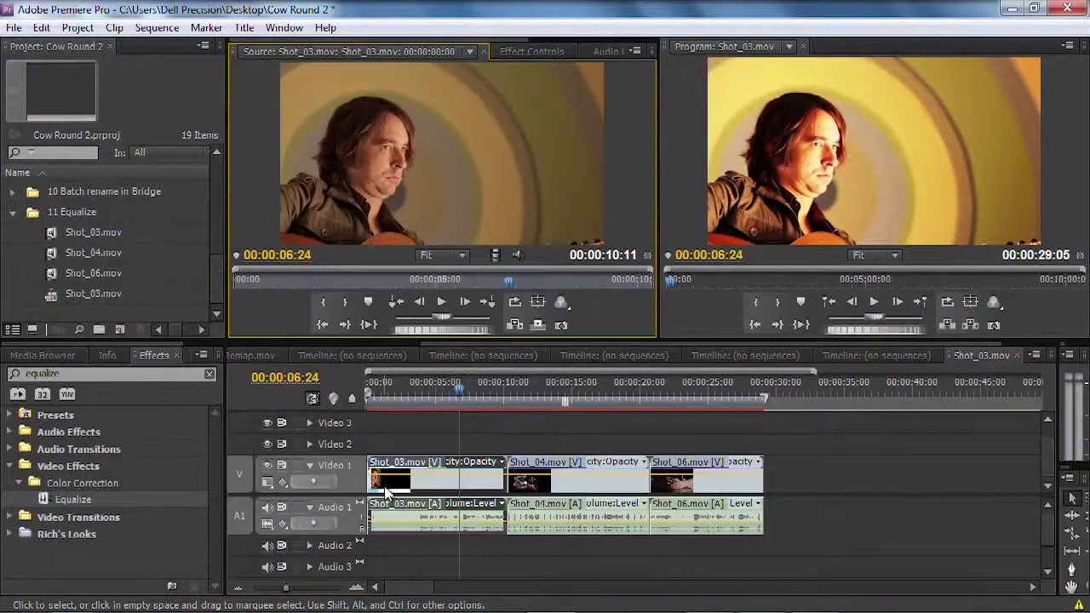
click(541, 53)
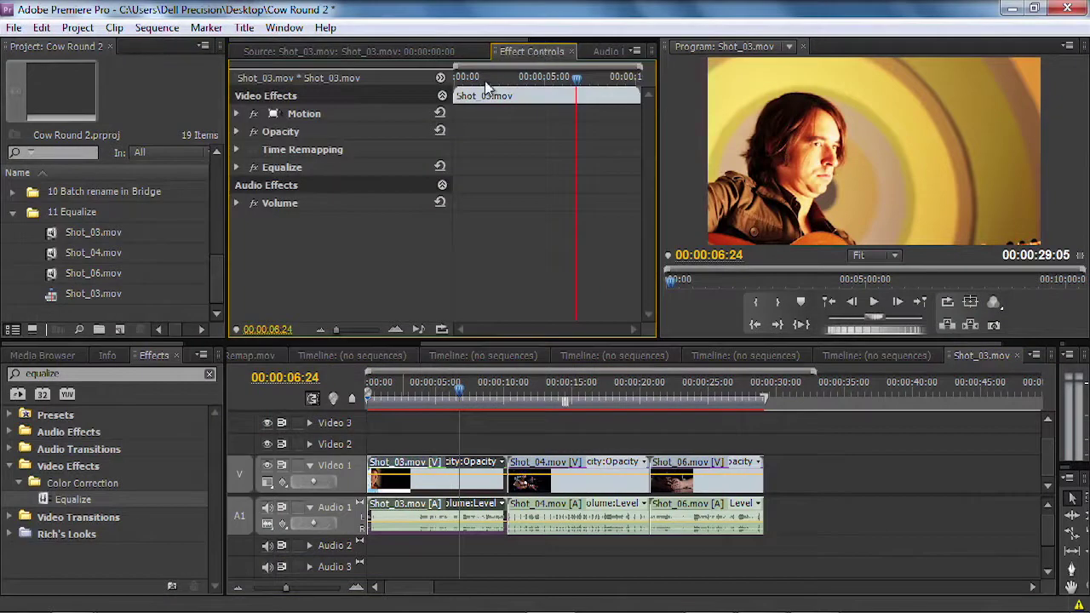
click(236, 167)
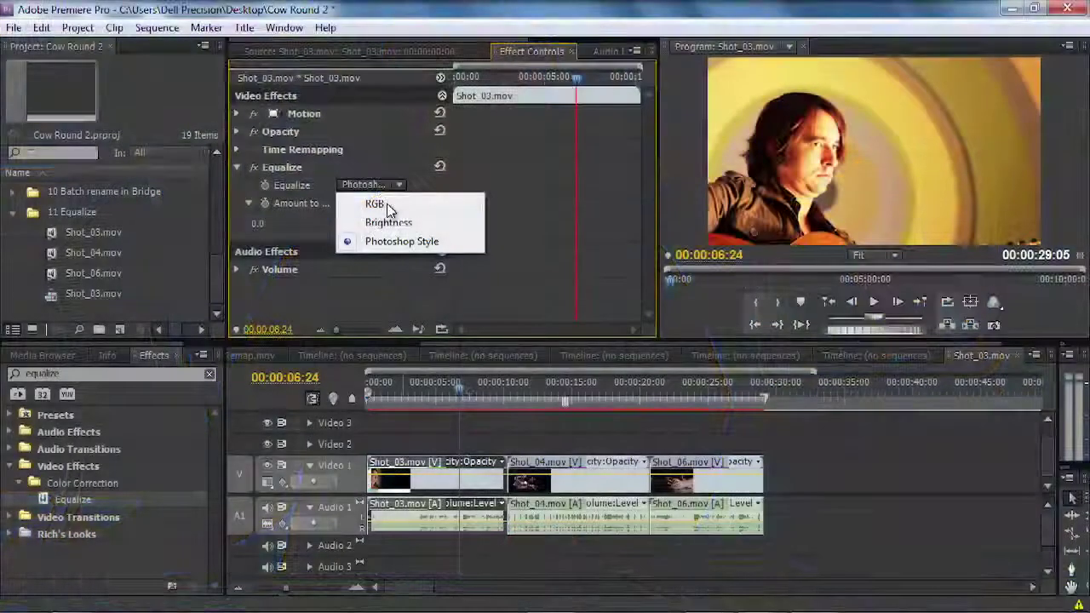
click(388, 206)
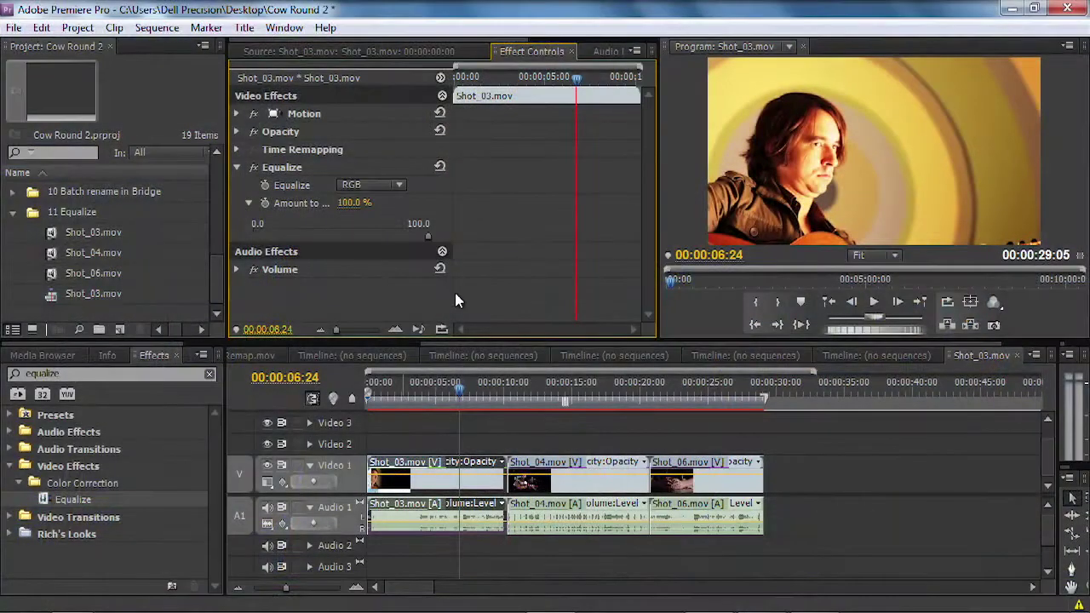
Step: Scrub Shot_03 to 00:00:03:17 and lower the Equalize amount to 21.8%
drag(441, 397, 416, 397)
click(355, 278)
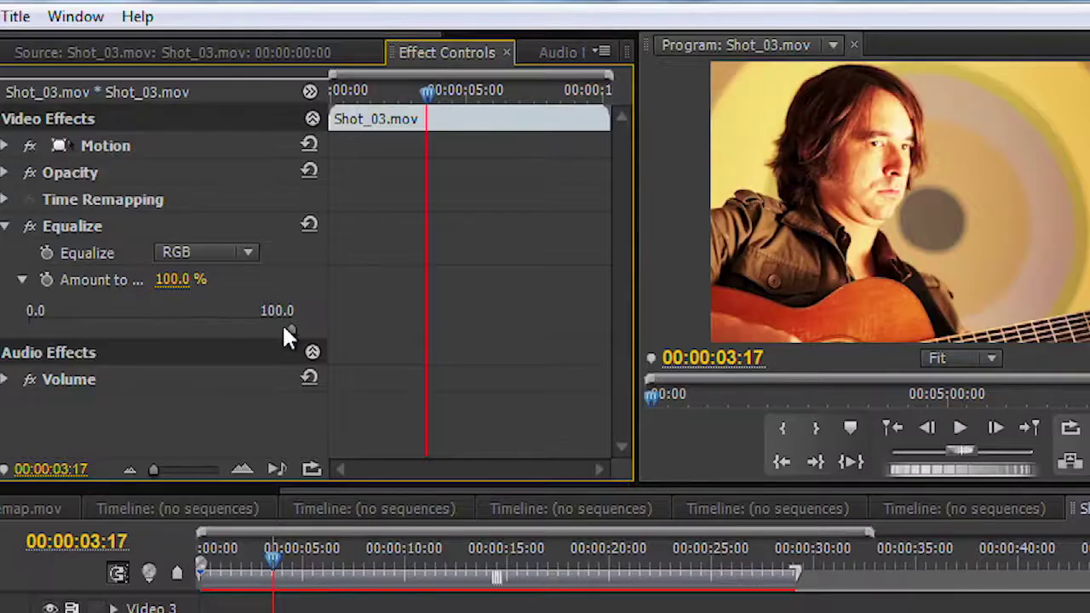
drag(284, 328, 214, 330)
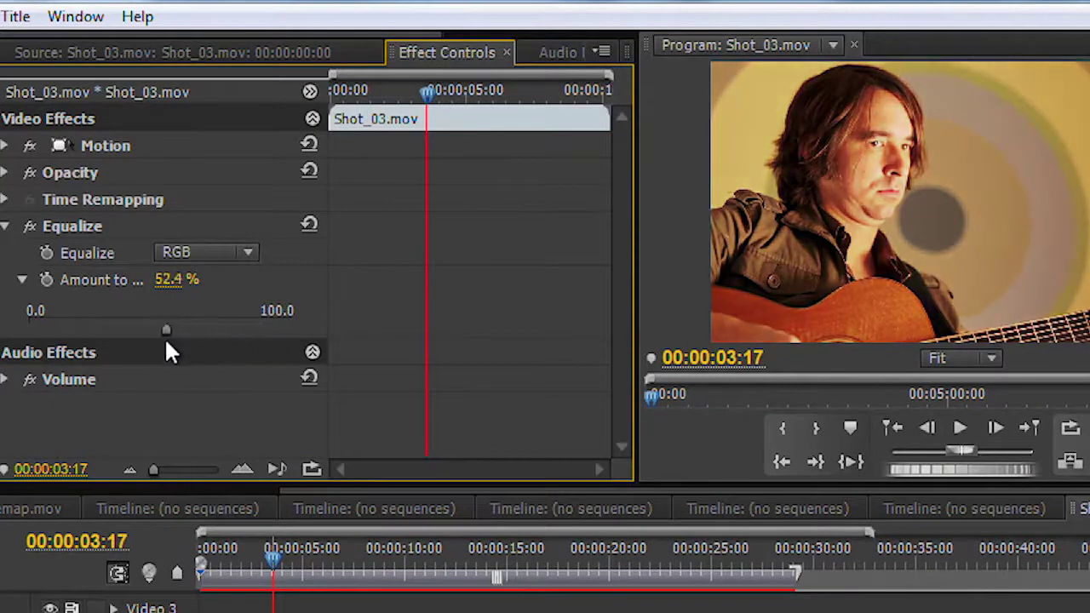
drag(149, 344, 86, 352)
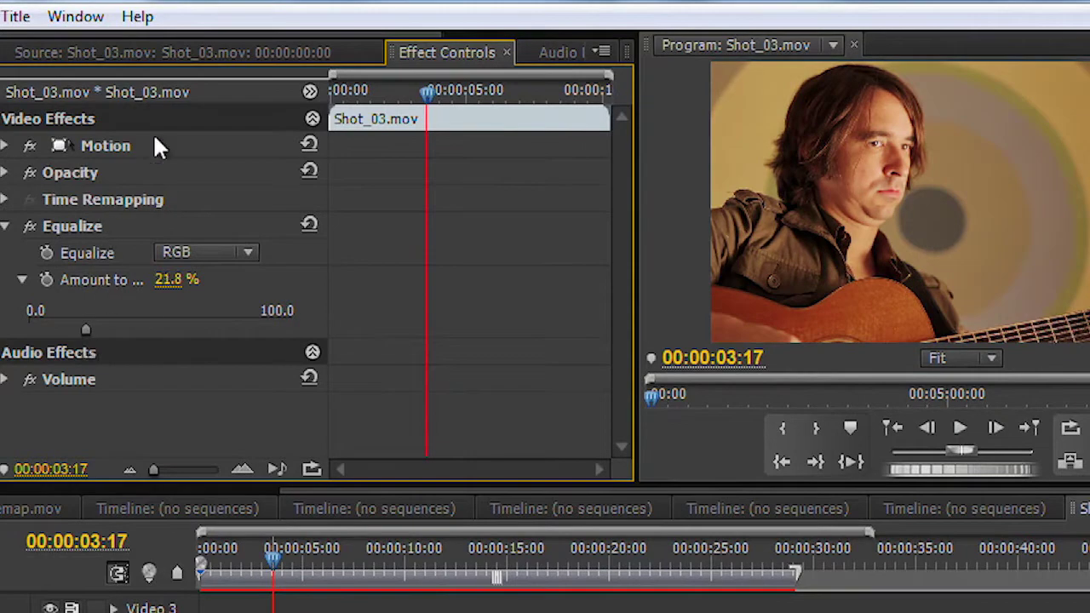
Step: Toggle Equalize off and on to compare, leaving it on, then open Shot_04
click(30, 226)
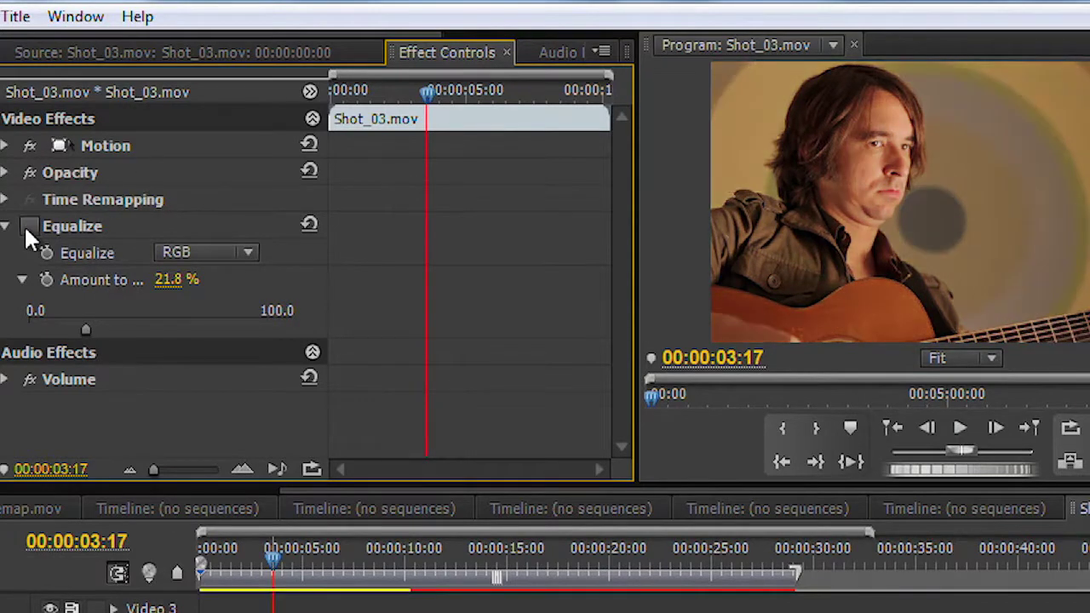
click(28, 226)
click(28, 227)
click(28, 227)
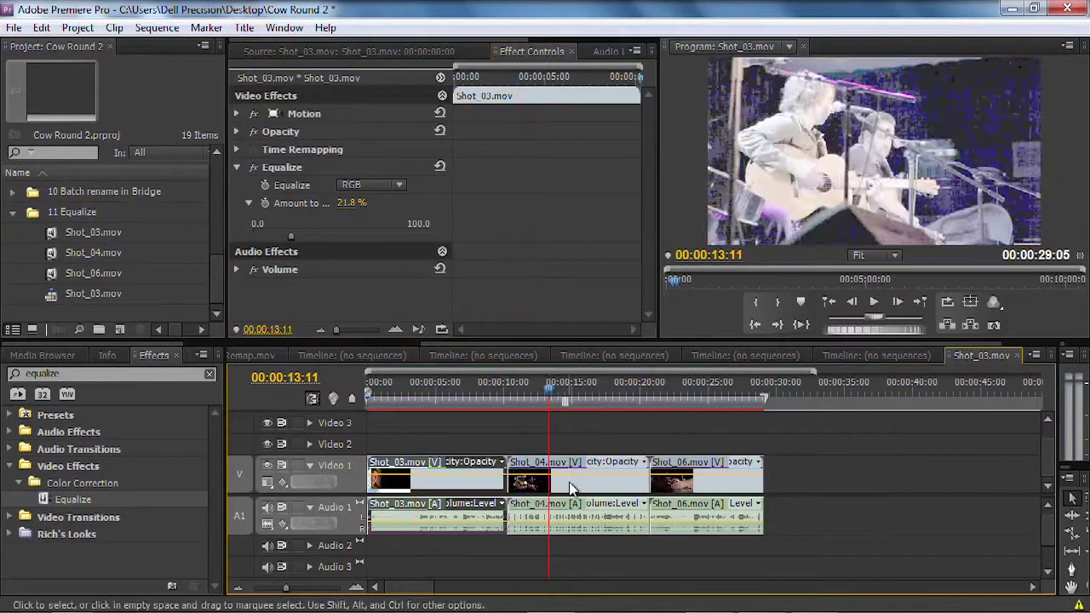
double_click(571, 488)
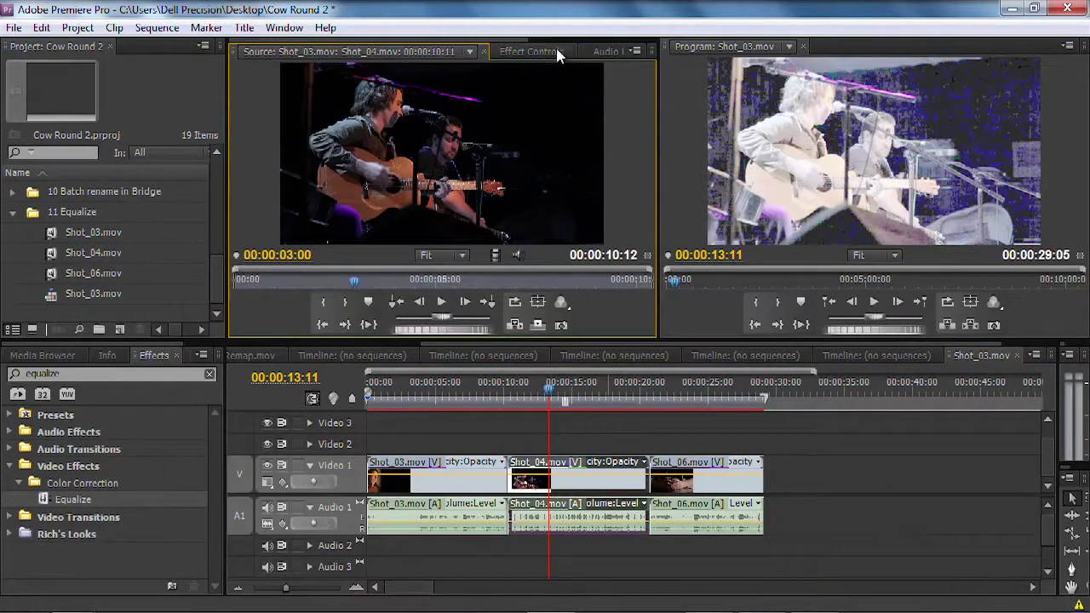
Step: In Shot_04's Effect Controls, set the Equalize mode to Brightness
click(531, 51)
click(5, 227)
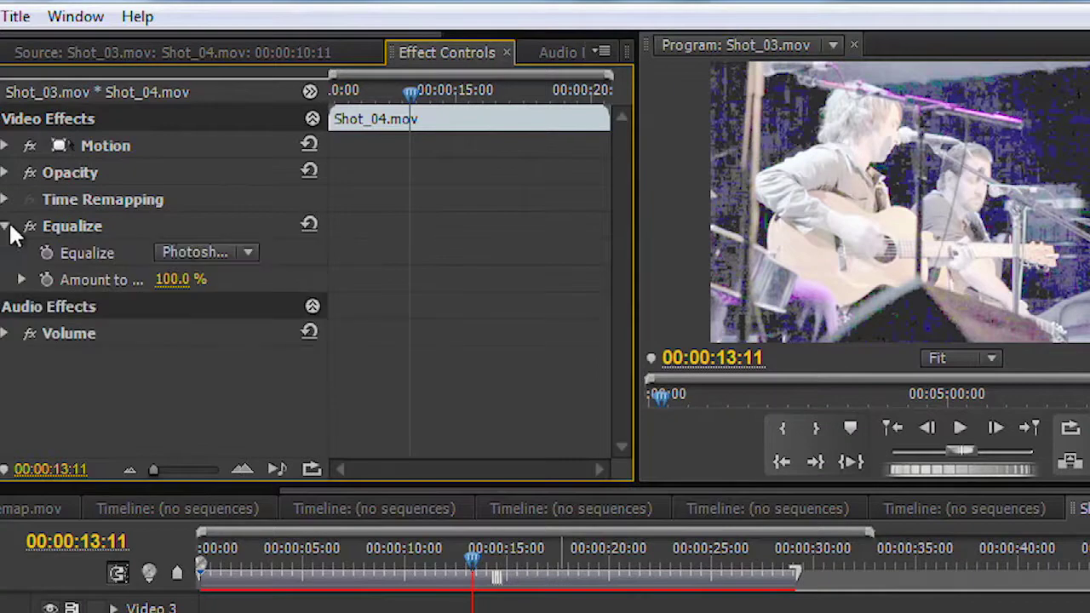
click(202, 253)
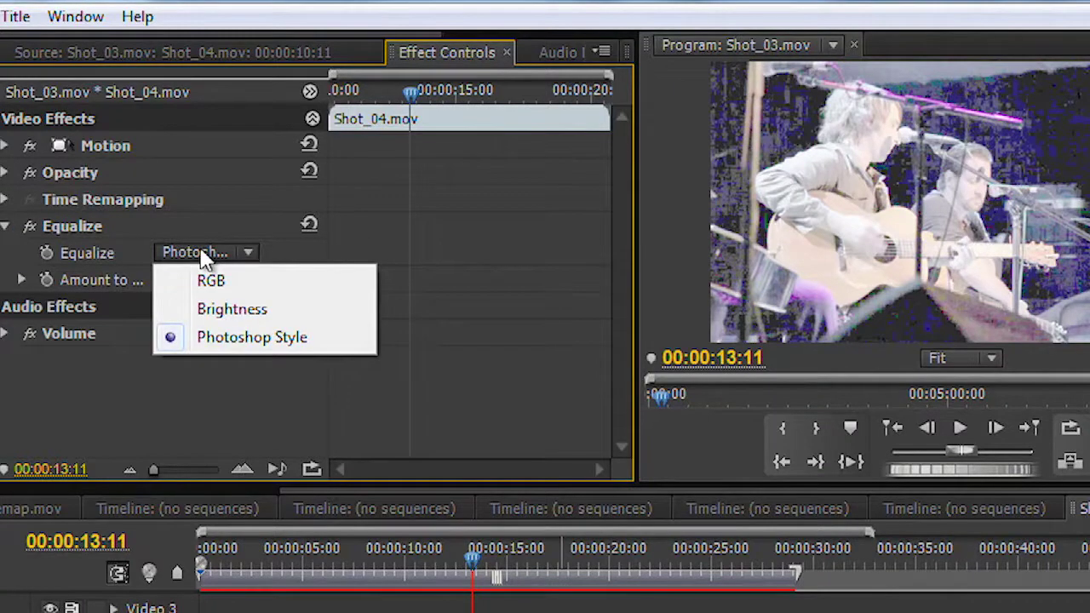
click(233, 310)
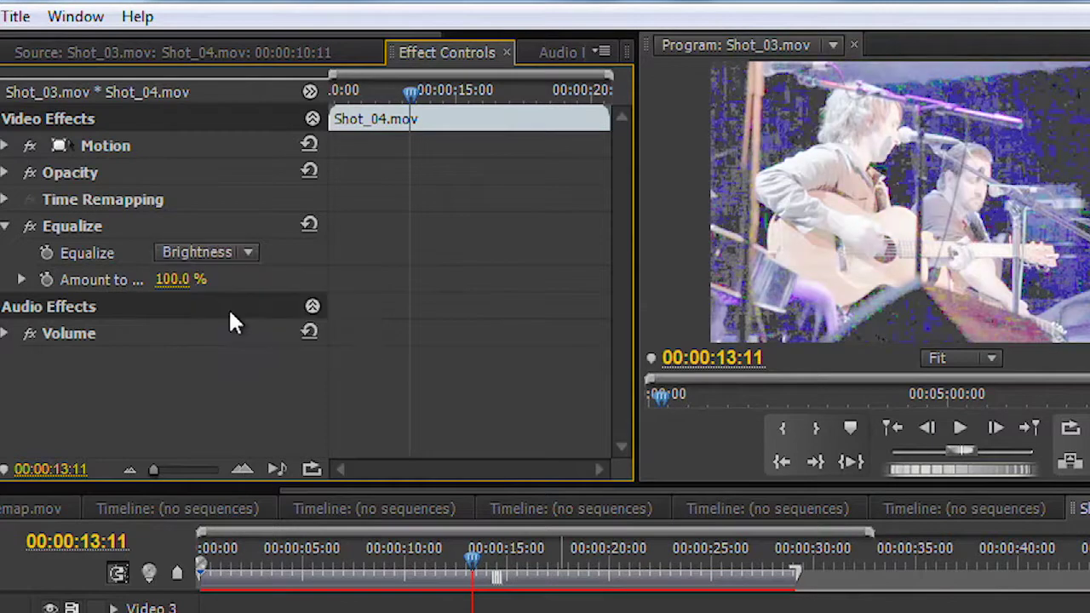
Step: Drag Amount to Equalize down to 8.3%, then switch Equalize off to compare
click(21, 279)
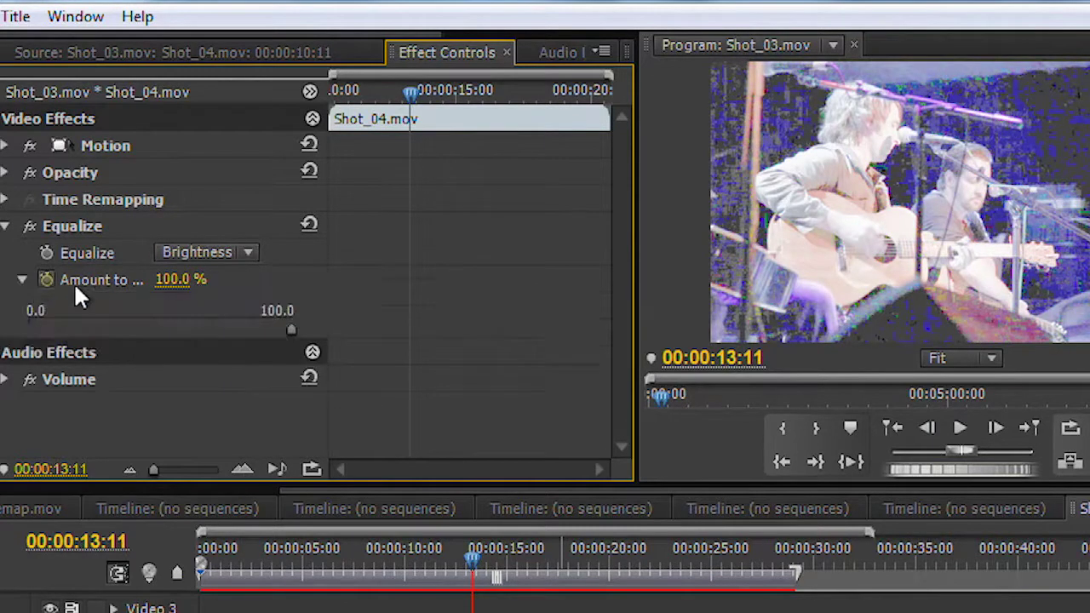
click(173, 279)
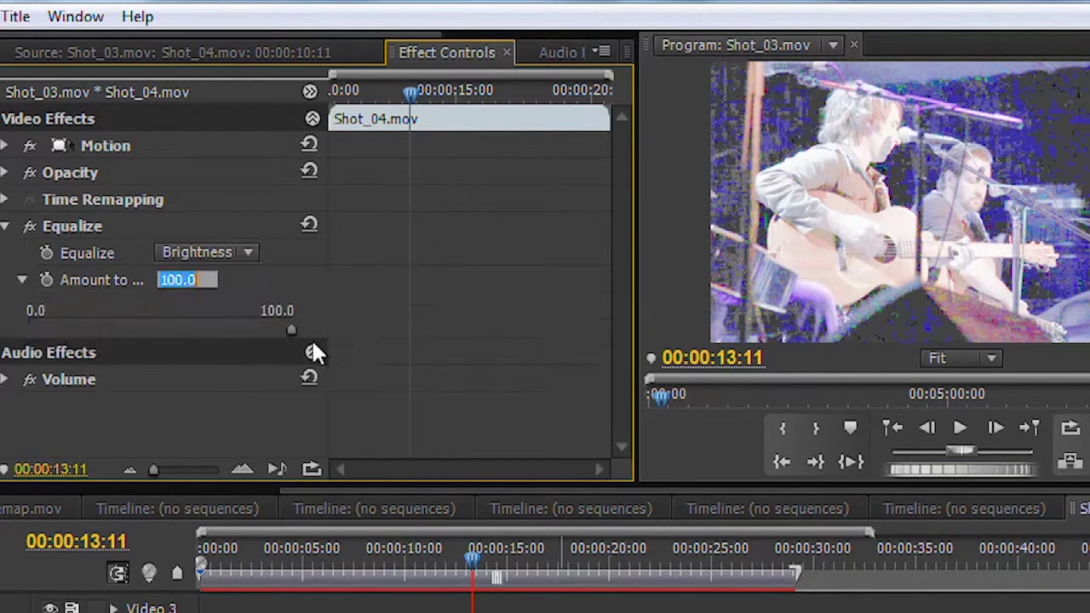
drag(288, 329, 49, 333)
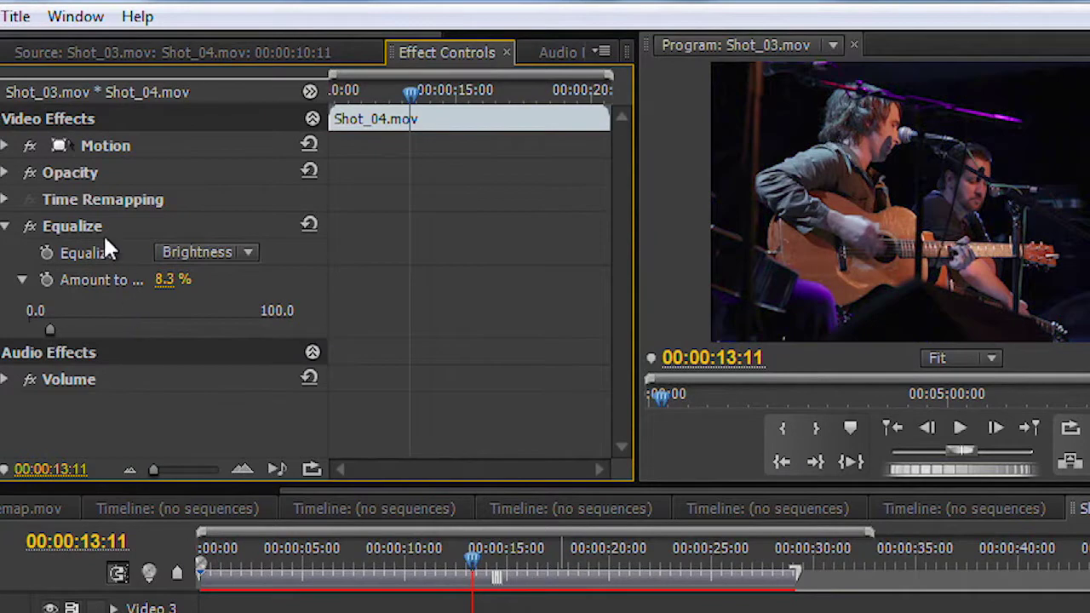
click(29, 226)
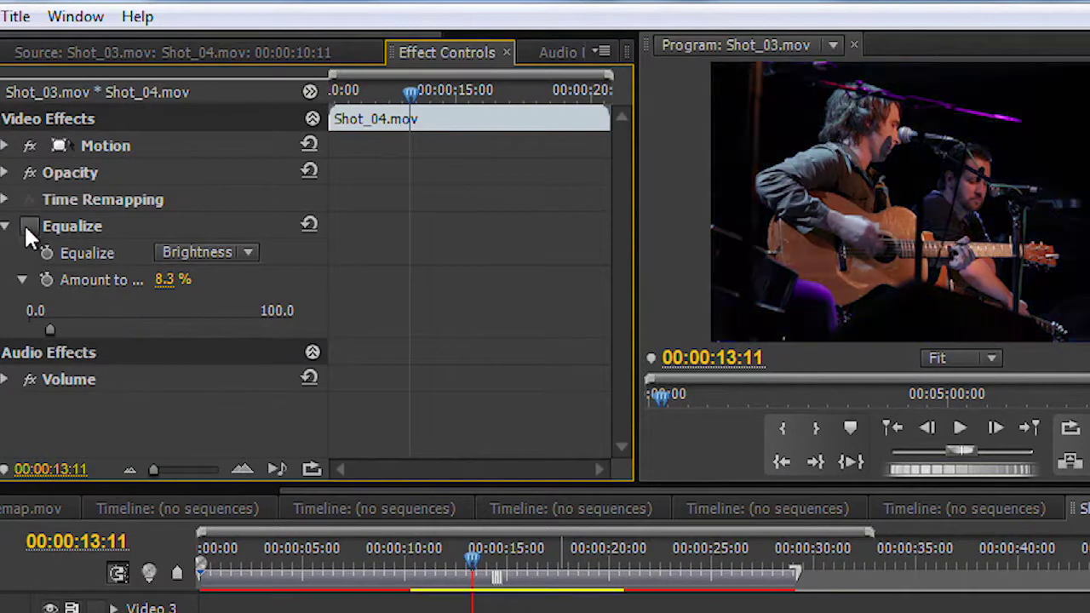
Step: Re-enable Shot_04's Equalize, fine-tune its low amount, and move the playhead to 00:00:24:09
click(29, 226)
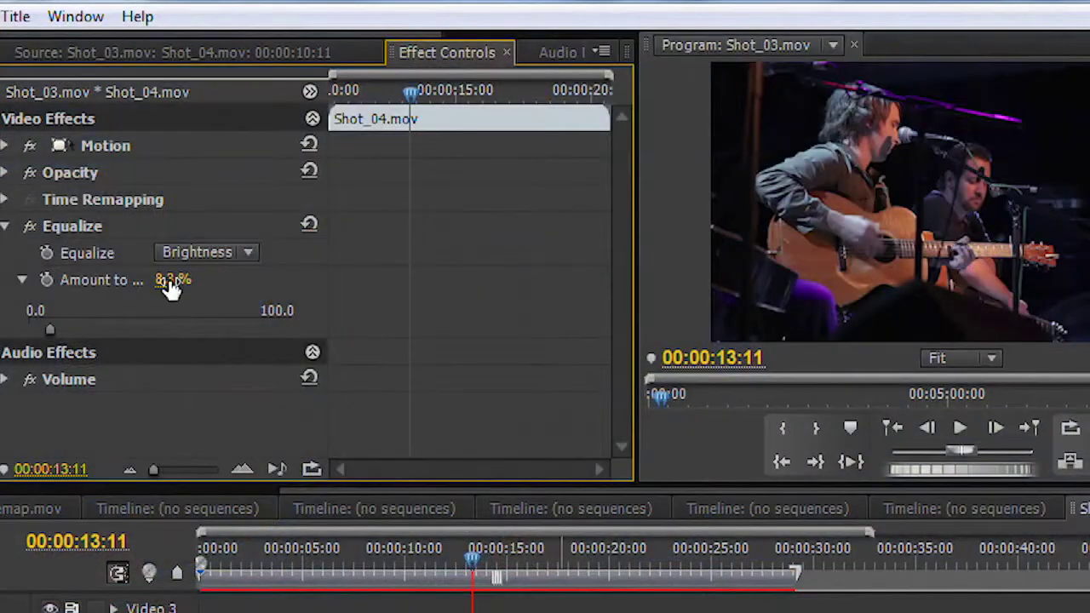
mouse_move(172, 279)
mouse_down()
mouse_move(204, 280)
mouse_move(167, 279)
mouse_up()
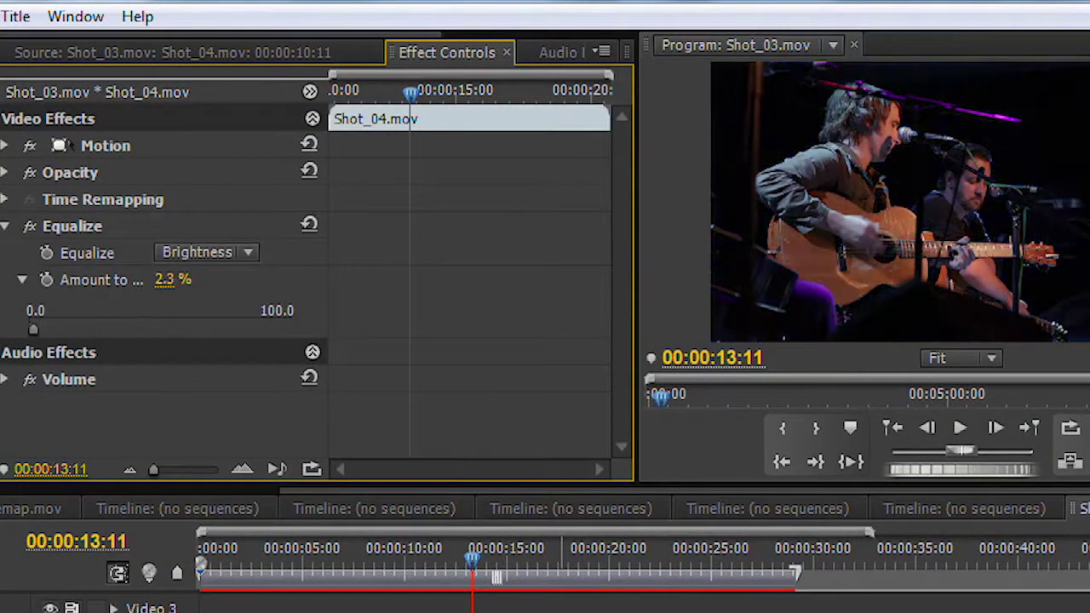
click(170, 279)
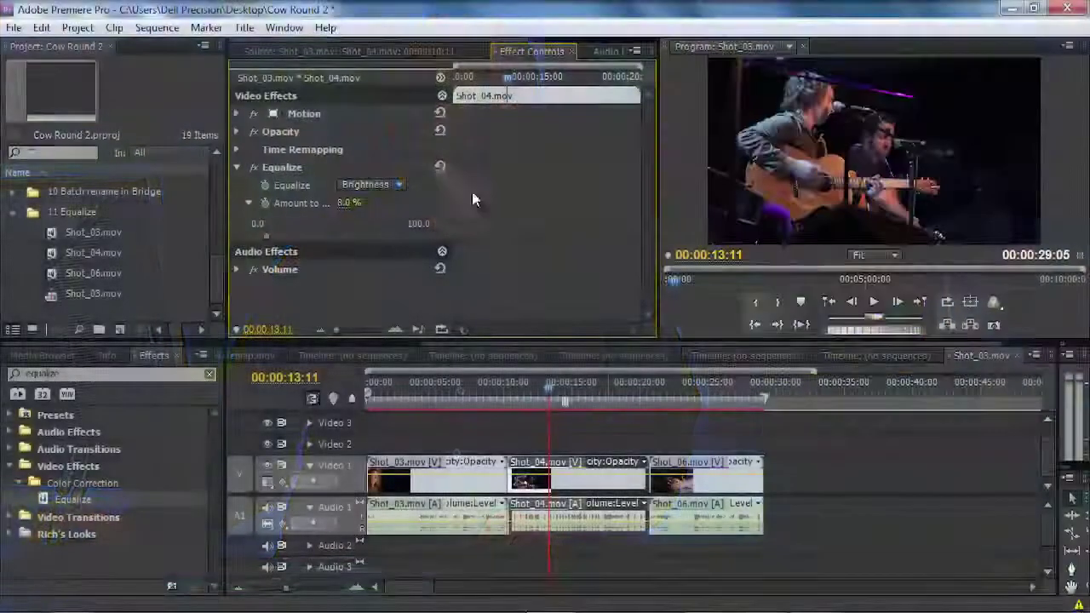
click(699, 384)
Step: In Shot_06's Effect Controls, expand Equalize and drag Amount to Equalize to 29.1%
double_click(713, 471)
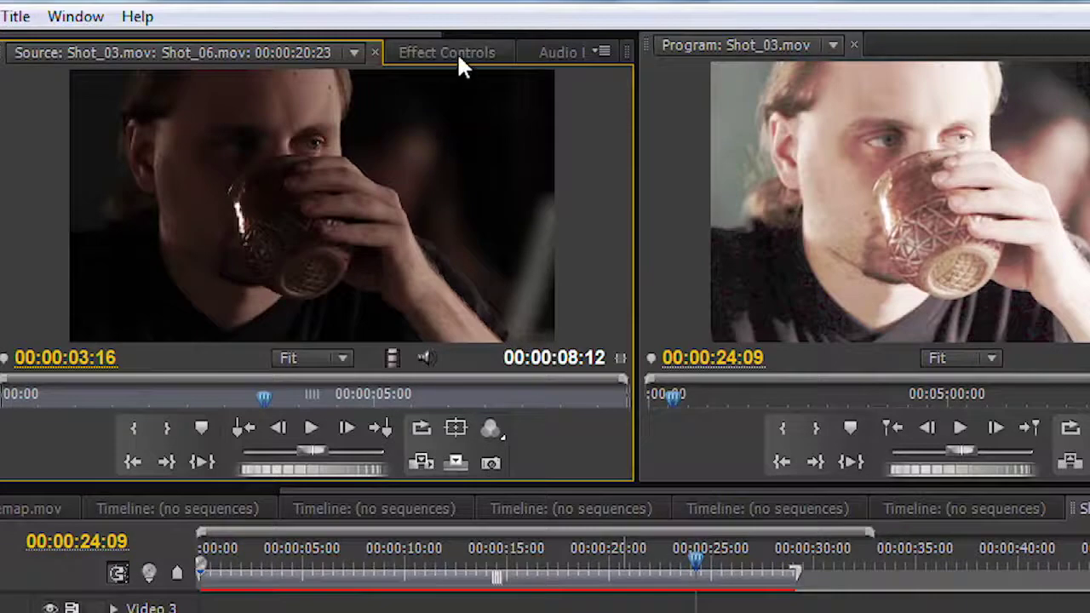
click(458, 56)
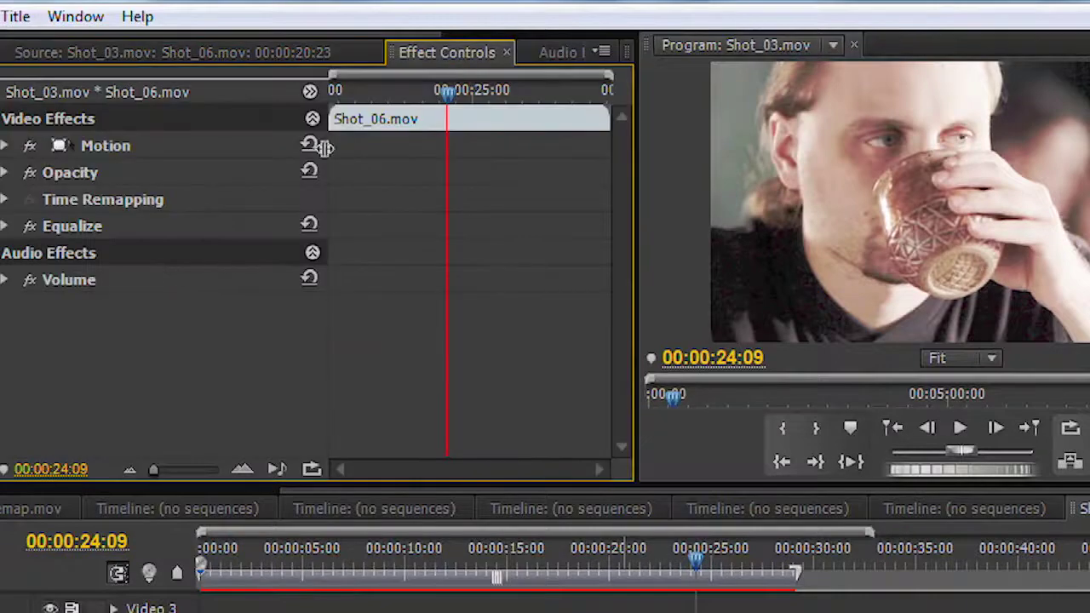
click(6, 226)
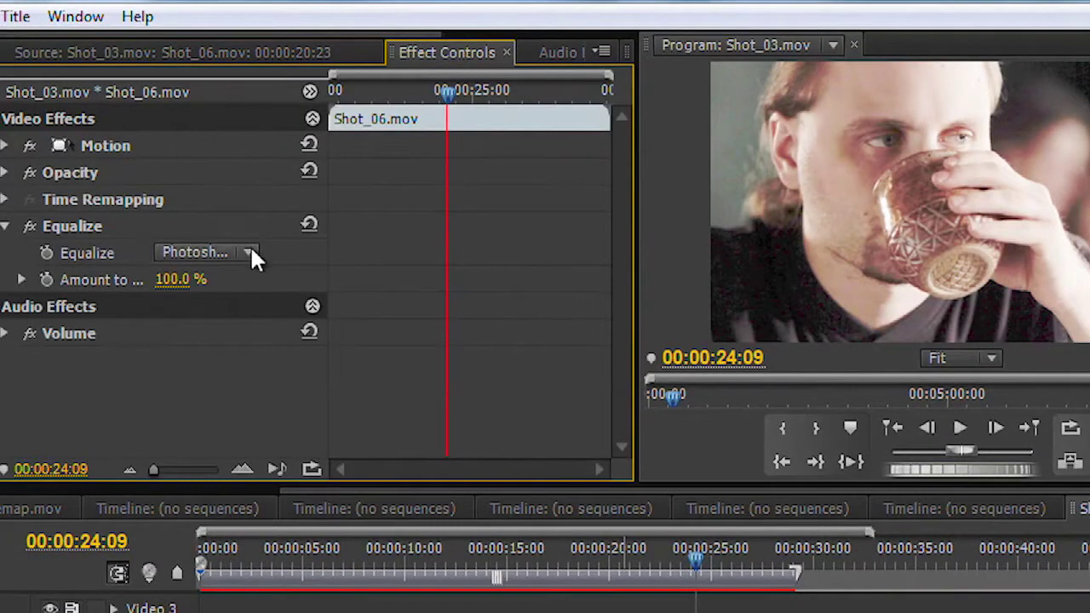
click(21, 279)
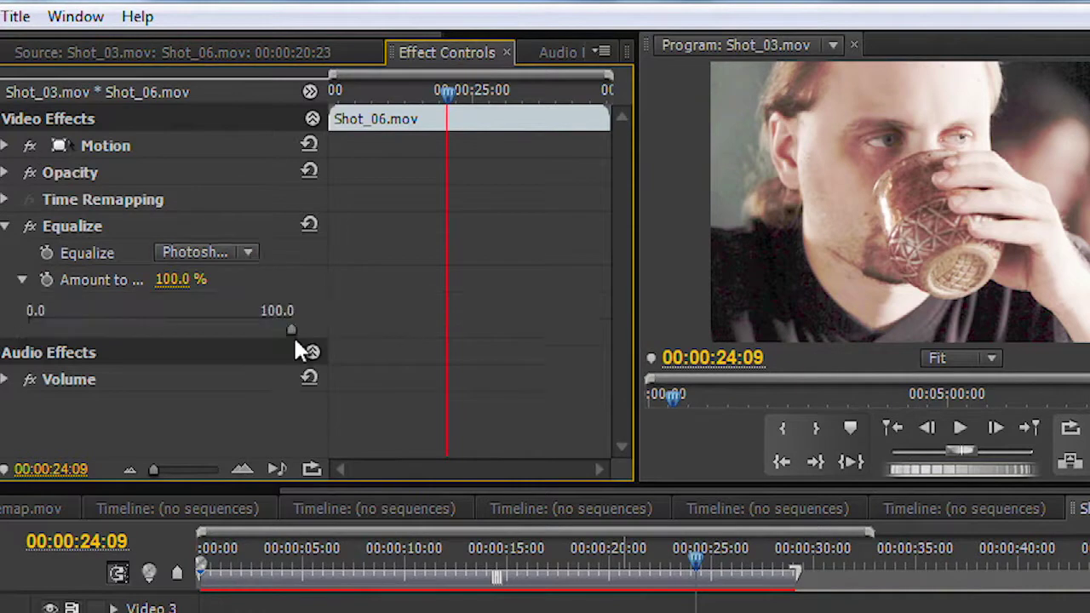
drag(292, 327, 104, 335)
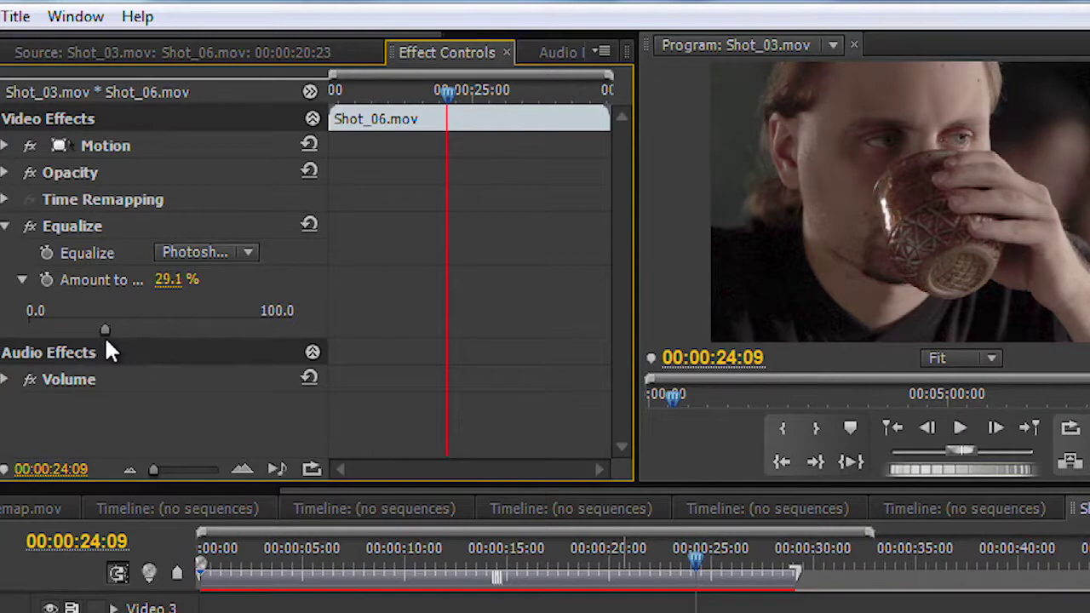
Step: Toggle Shot_06's Equalize off and back on, then lower its amount to 10.4%
click(34, 222)
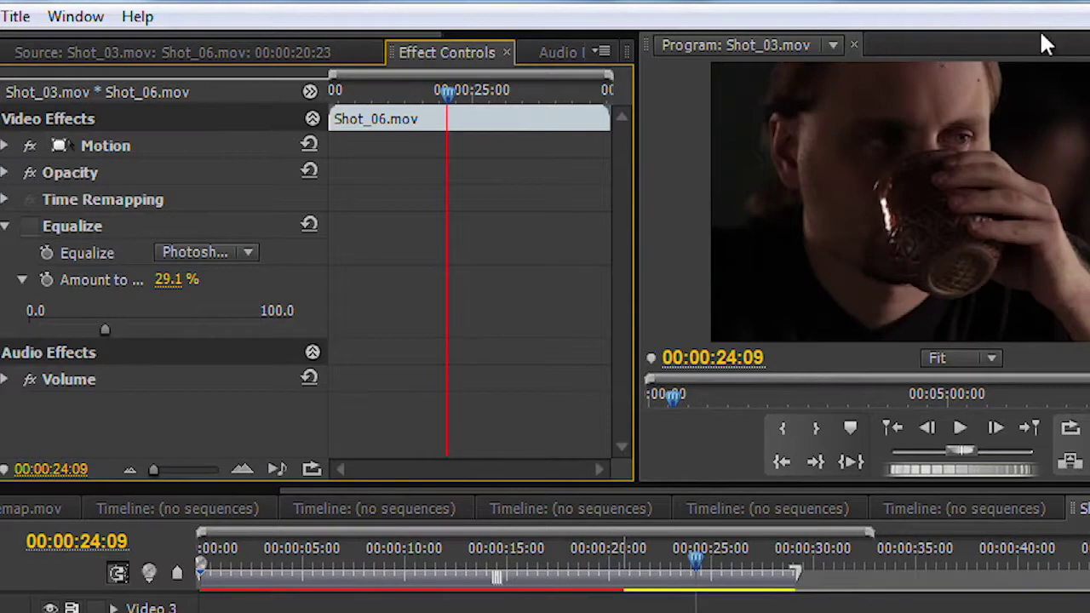
click(31, 225)
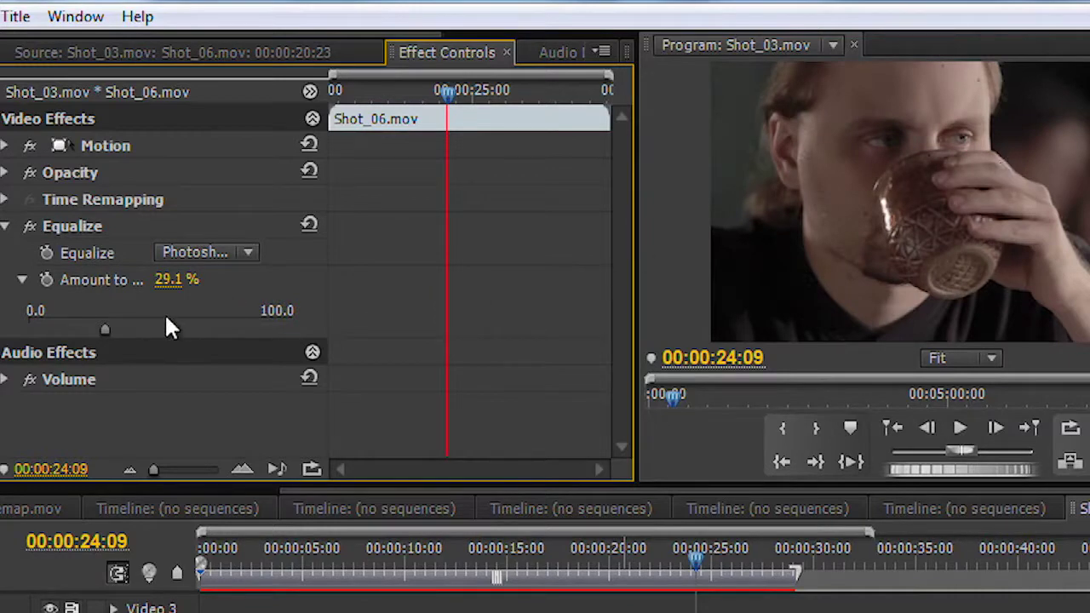
drag(106, 331, 94, 332)
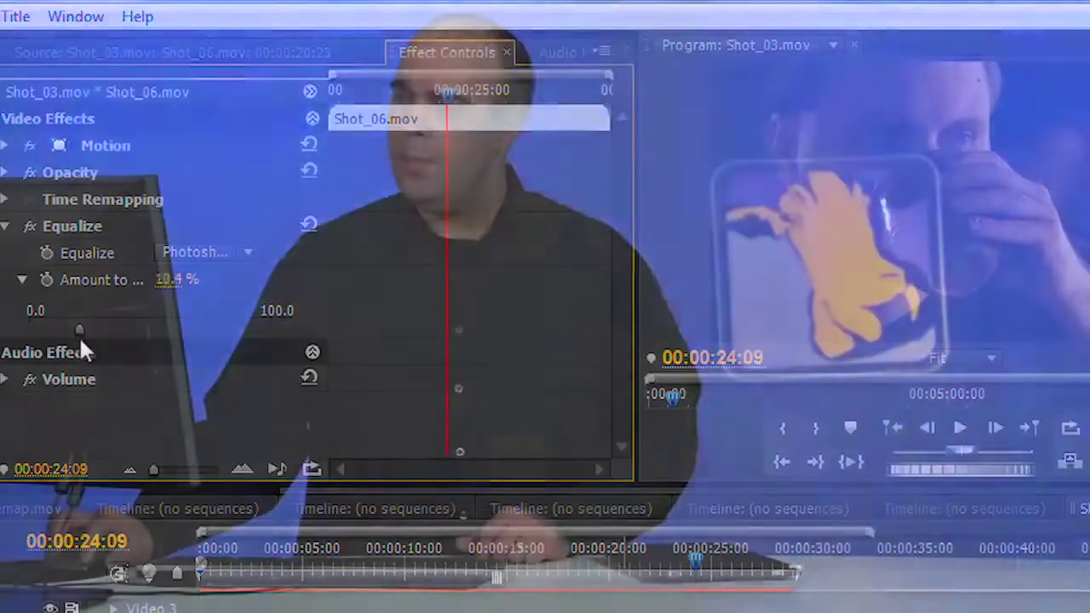